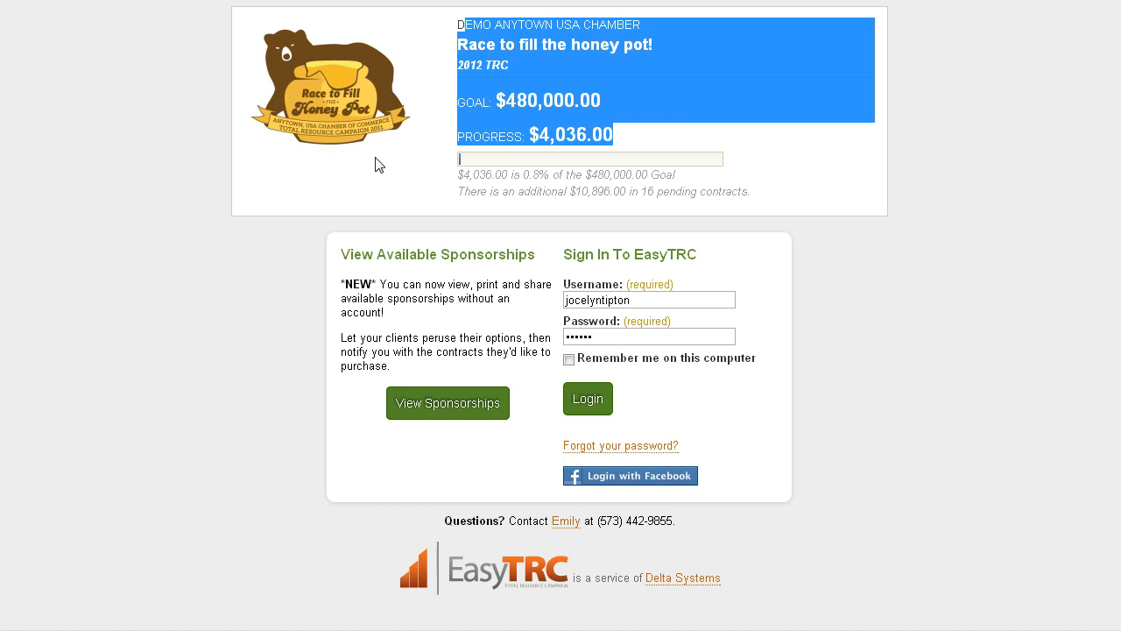
# Step: Review the campaign name, goal, progress and pending contracts in the Race to fill the honey pot summary
pyautogui.click(525, 89)
pyautogui.moveTo(464, 24); pyautogui.dragTo(555, 65)
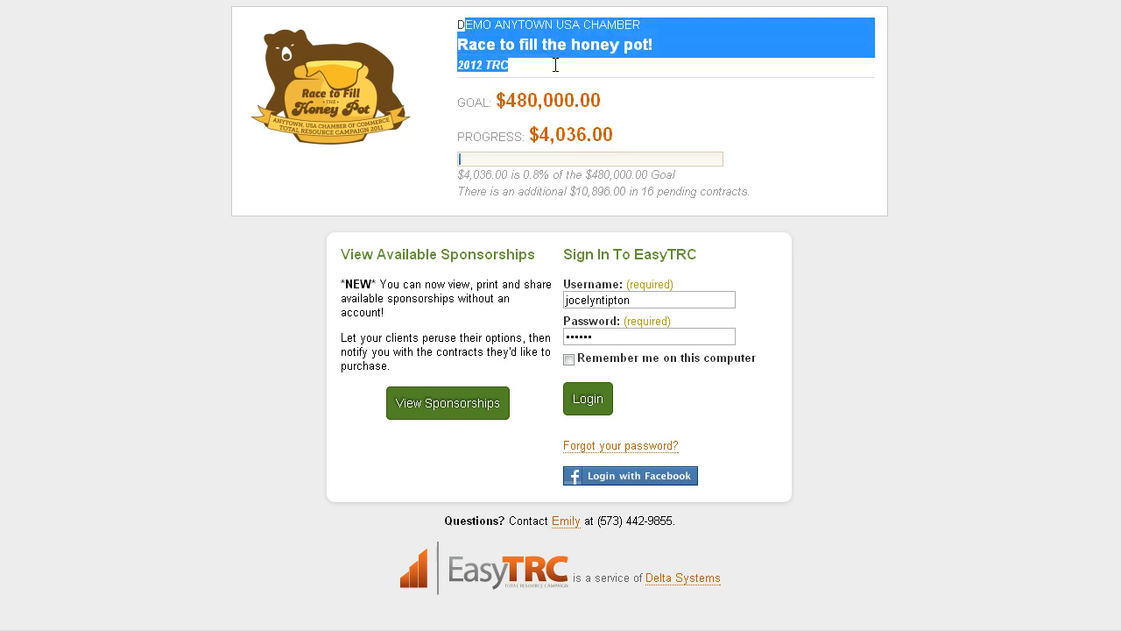
pyautogui.moveTo(615, 100); pyautogui.dragTo(458, 100)
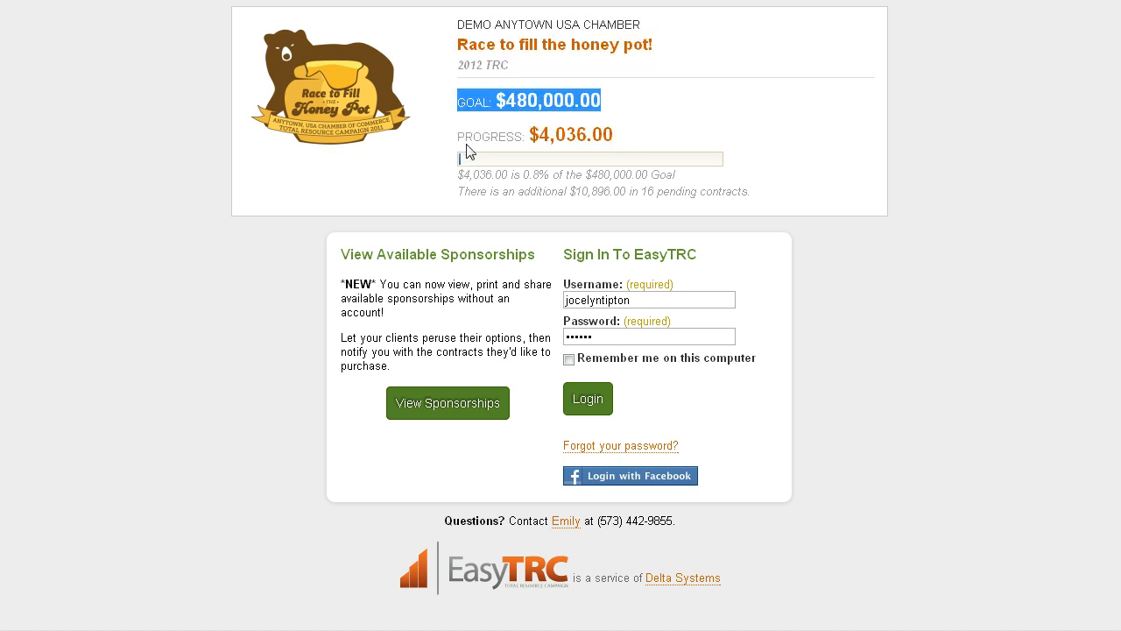
pyautogui.moveTo(467, 140); pyautogui.dragTo(645, 142)
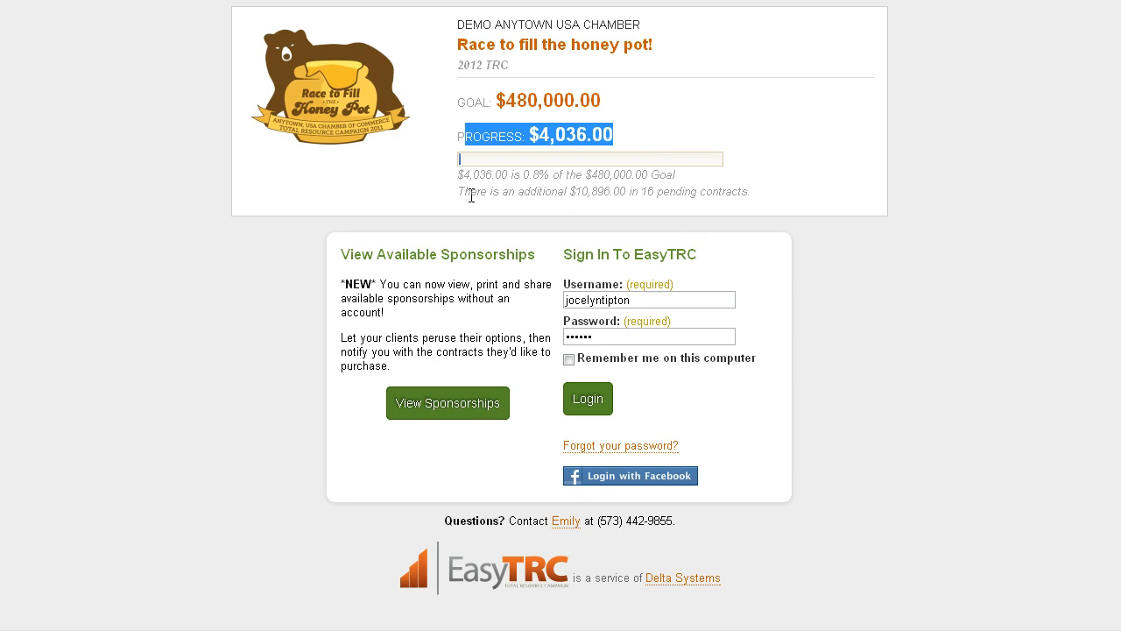
pyautogui.moveTo(466, 192); pyautogui.dragTo(749, 196)
pyautogui.click(751, 195)
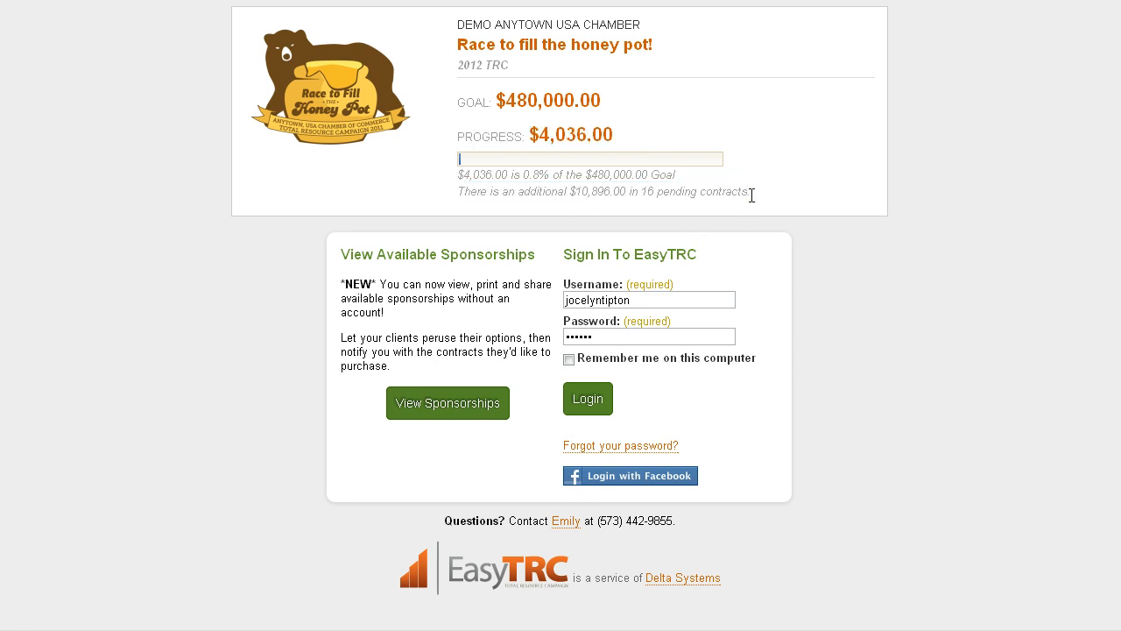
# Step: Sign in to EasyTRC with the username and password already filled in
pyautogui.click(684, 300)
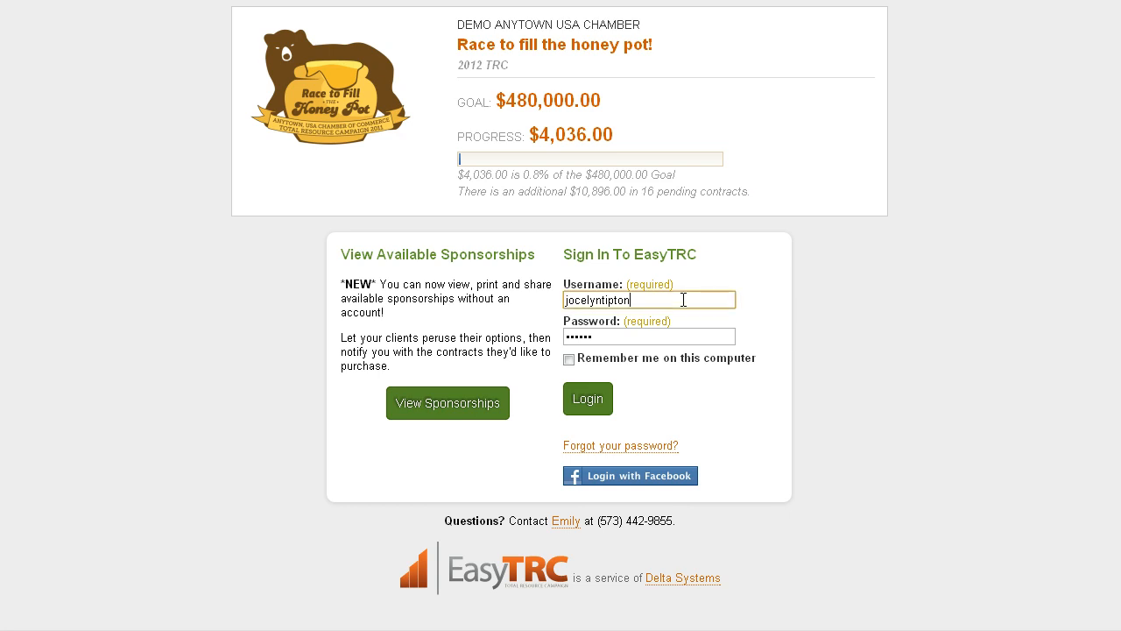
pyautogui.click(587, 399)
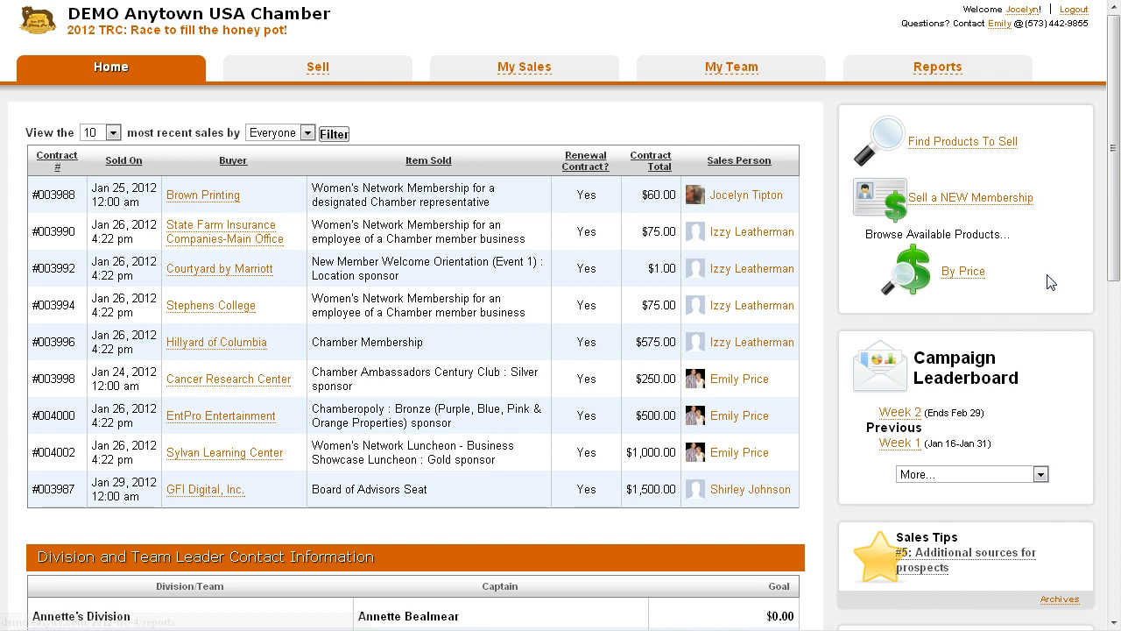
# Step: Review the home page's shortcuts for finding products and selling a new membership, and the Campaign Leaderboard section
pyautogui.moveTo(1046, 278); pyautogui.dragTo(924, 131)
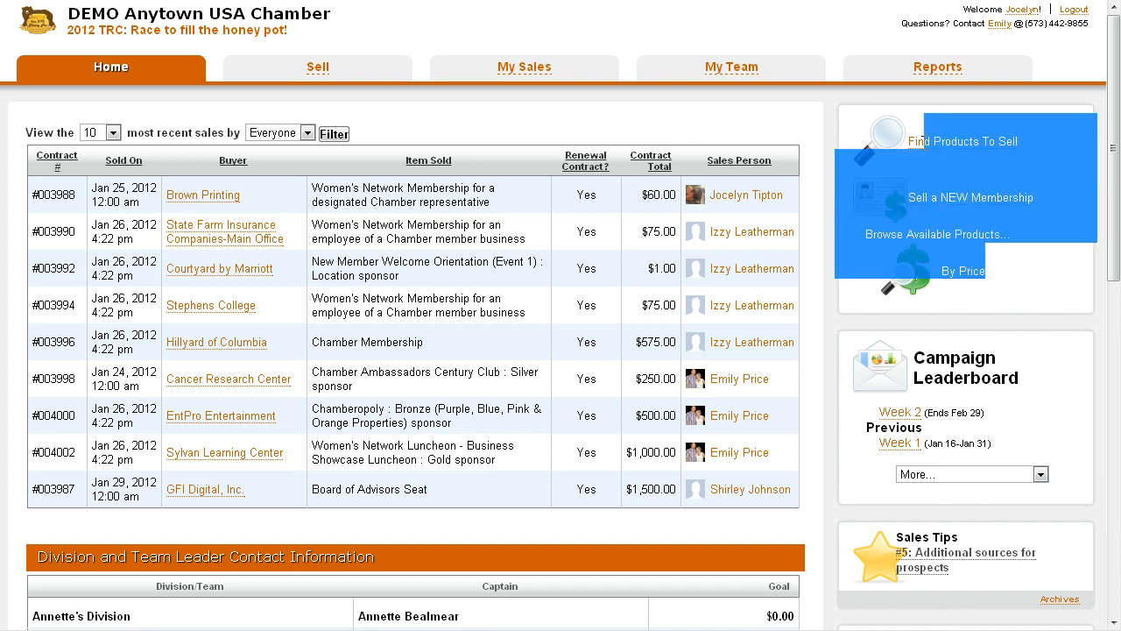
pyautogui.click(1018, 263)
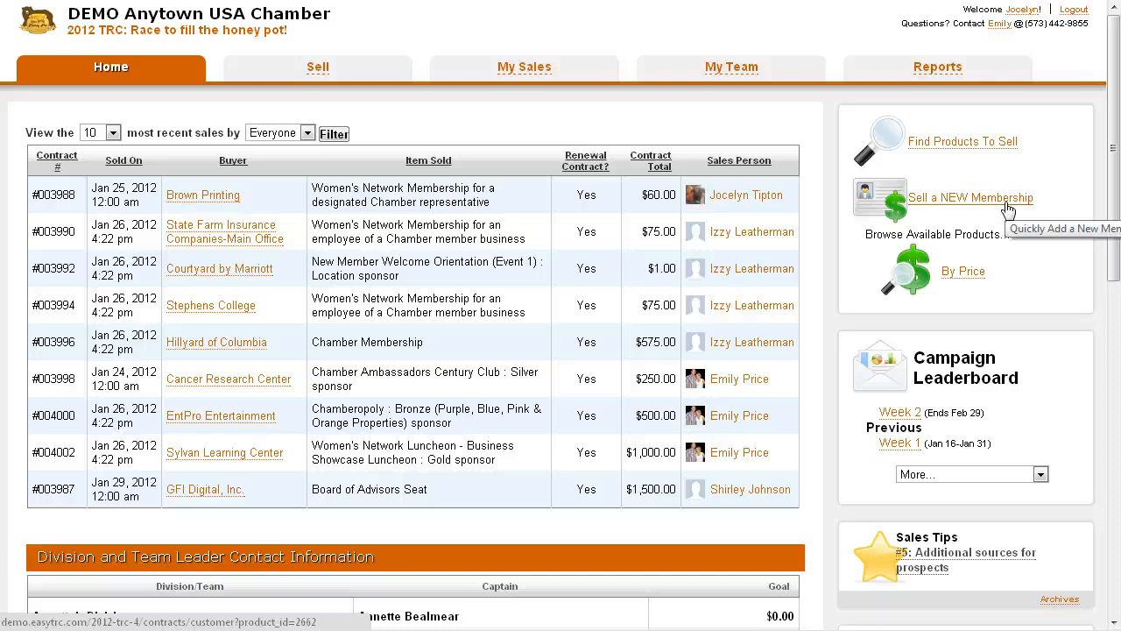
pyautogui.moveTo(1049, 200); pyautogui.dragTo(916, 198)
pyautogui.click(993, 242)
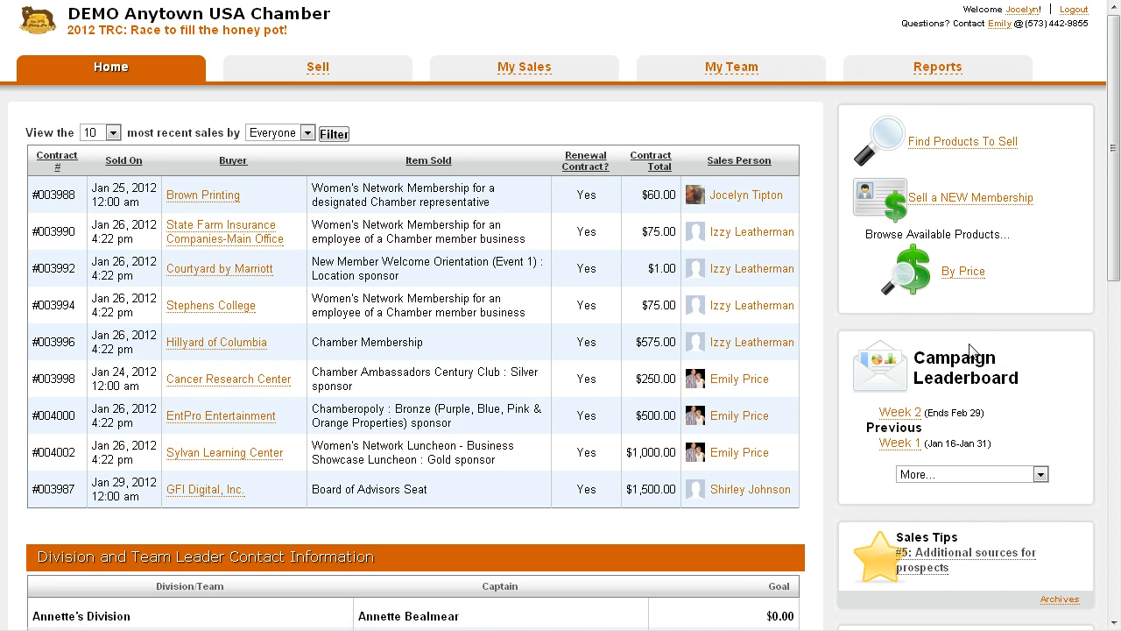
pyautogui.moveTo(1038, 394); pyautogui.dragTo(916, 351)
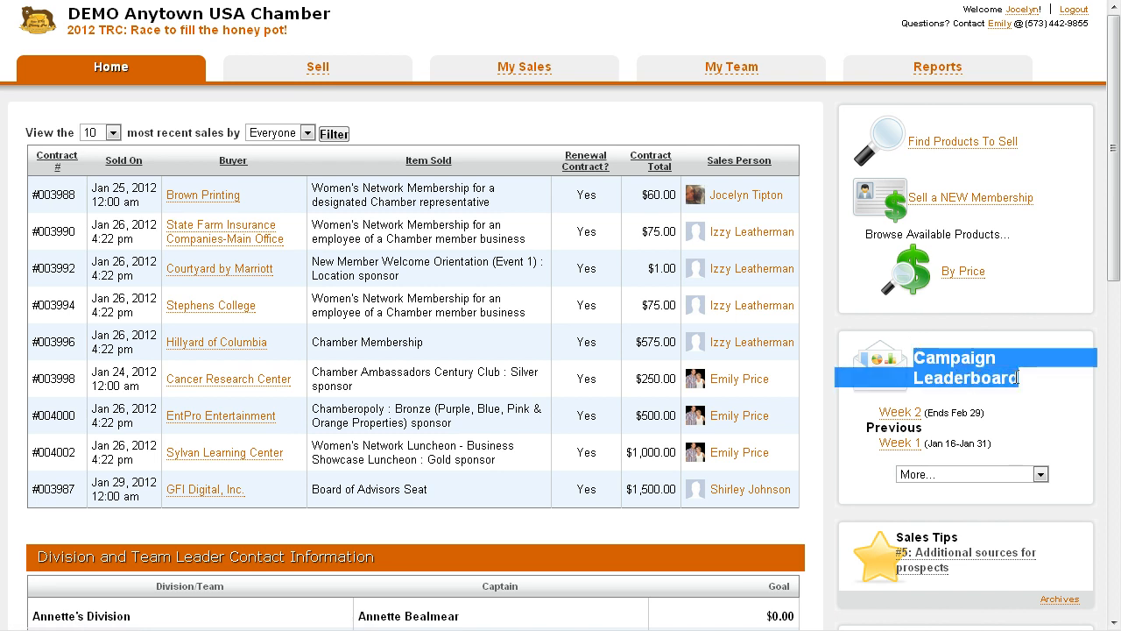
pyautogui.moveTo(1033, 387); pyautogui.dragTo(927, 361)
pyautogui.click(981, 369)
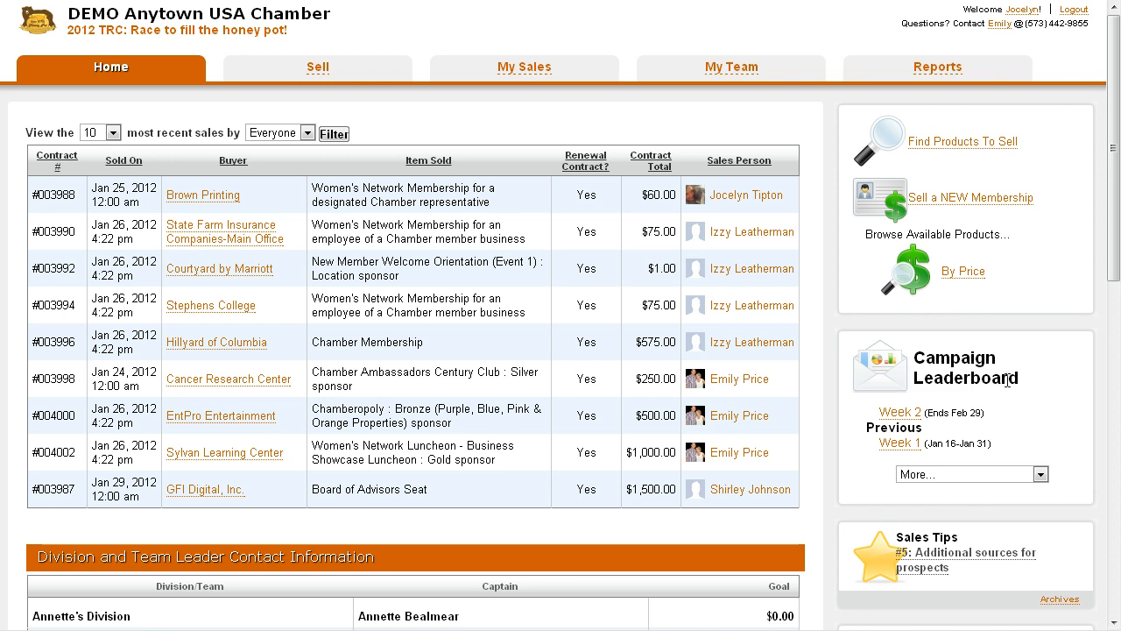
# Step: Go to the Sell section and show the renewals available for the 2011 TRC sales
pyautogui.click(374, 81)
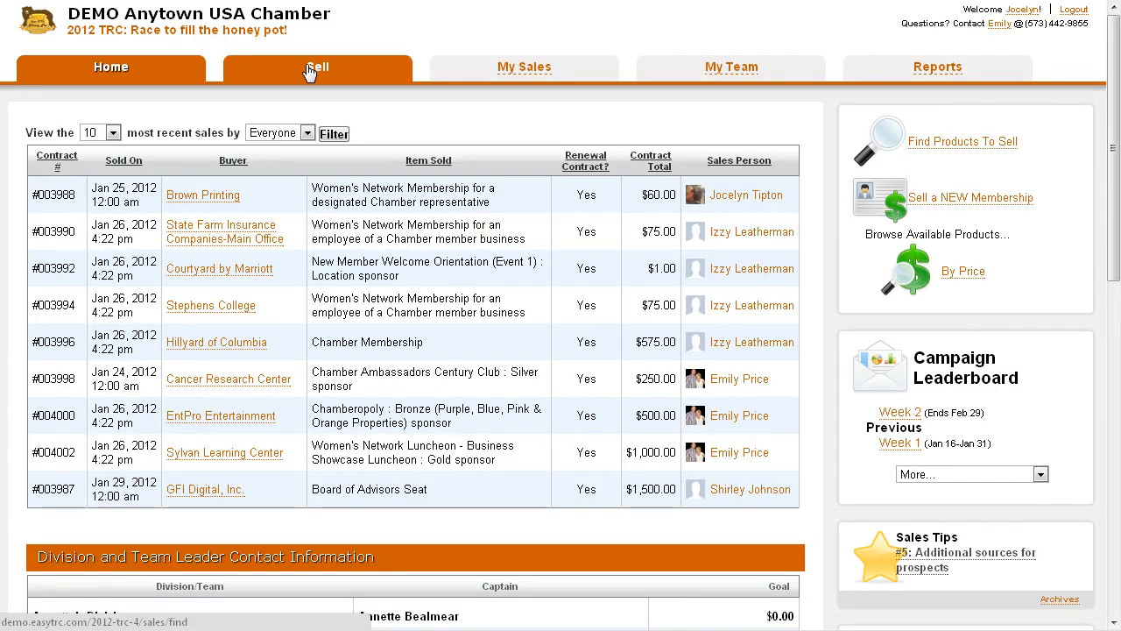
pyautogui.click(368, 77)
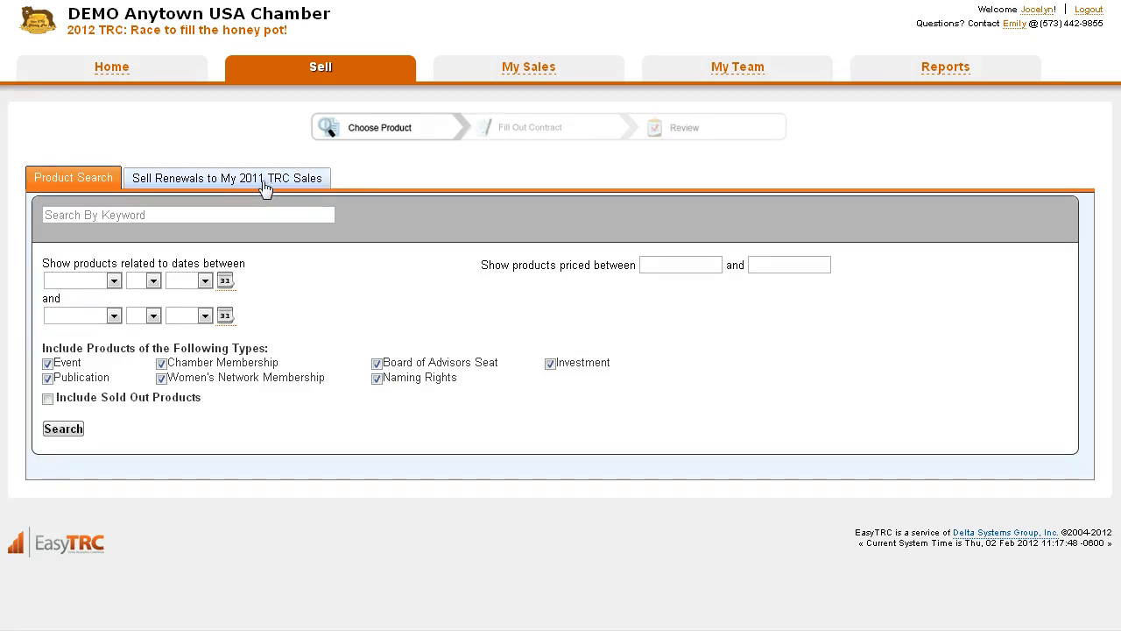
pyautogui.click(190, 183)
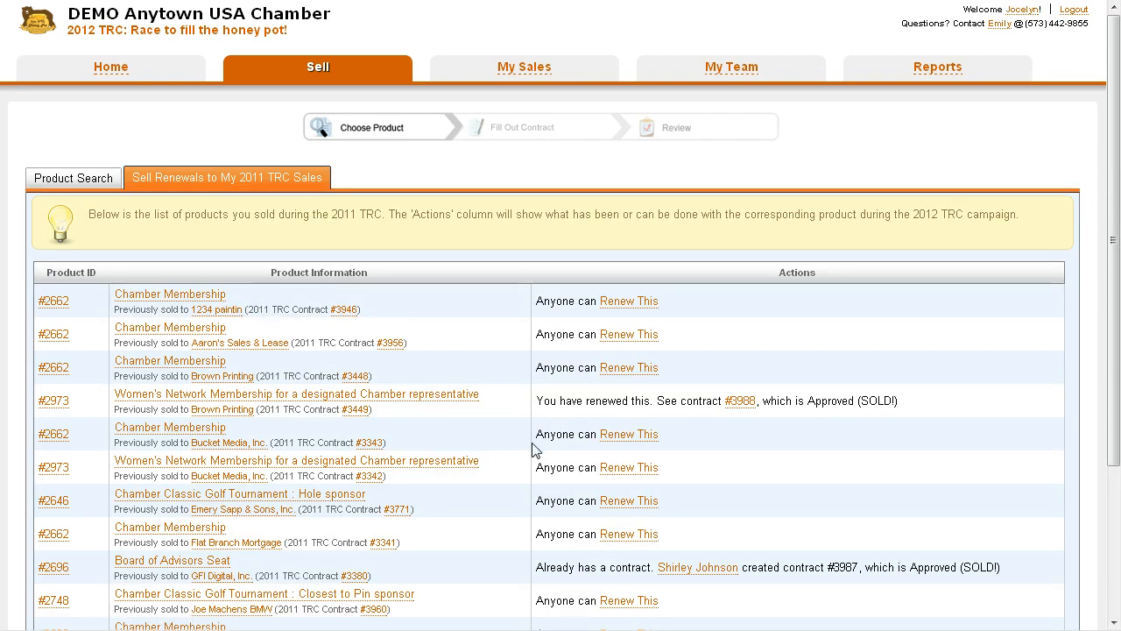
# Step: Return to the product search and search for products with the keyword "golf"
pyautogui.click(77, 179)
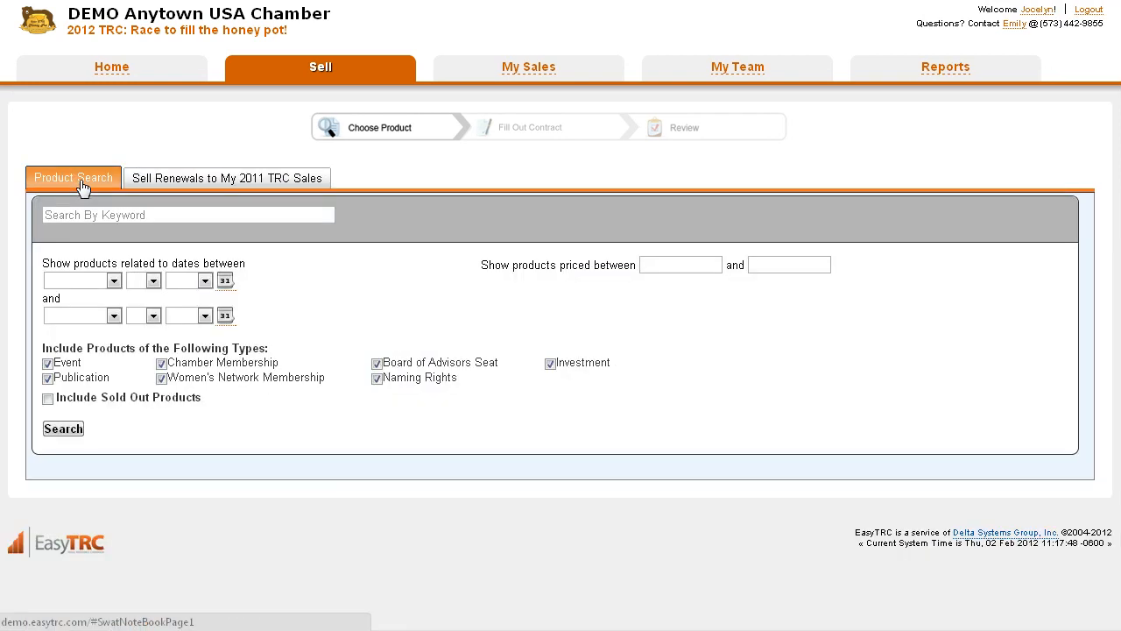
pyautogui.click(132, 219)
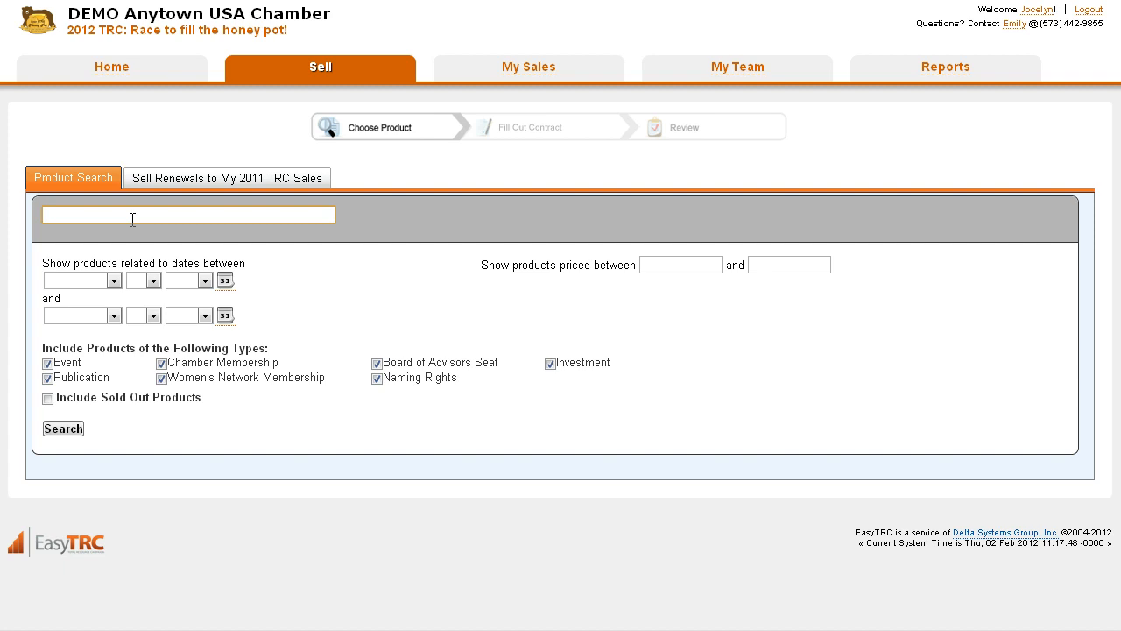
pyautogui.write('golf')
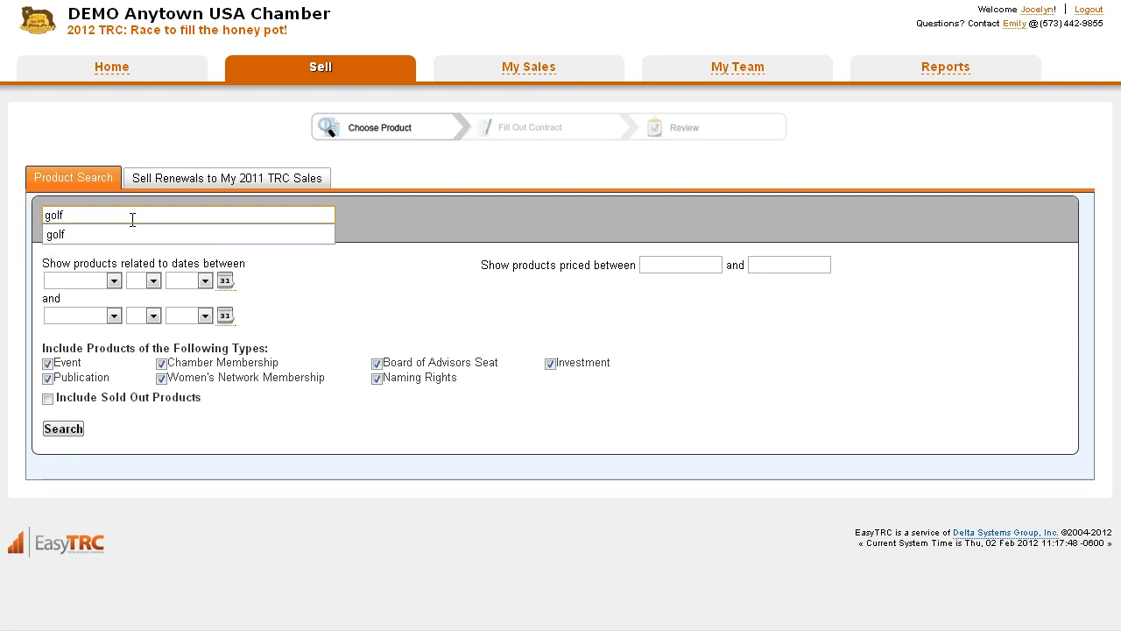
pyautogui.press('Tab')
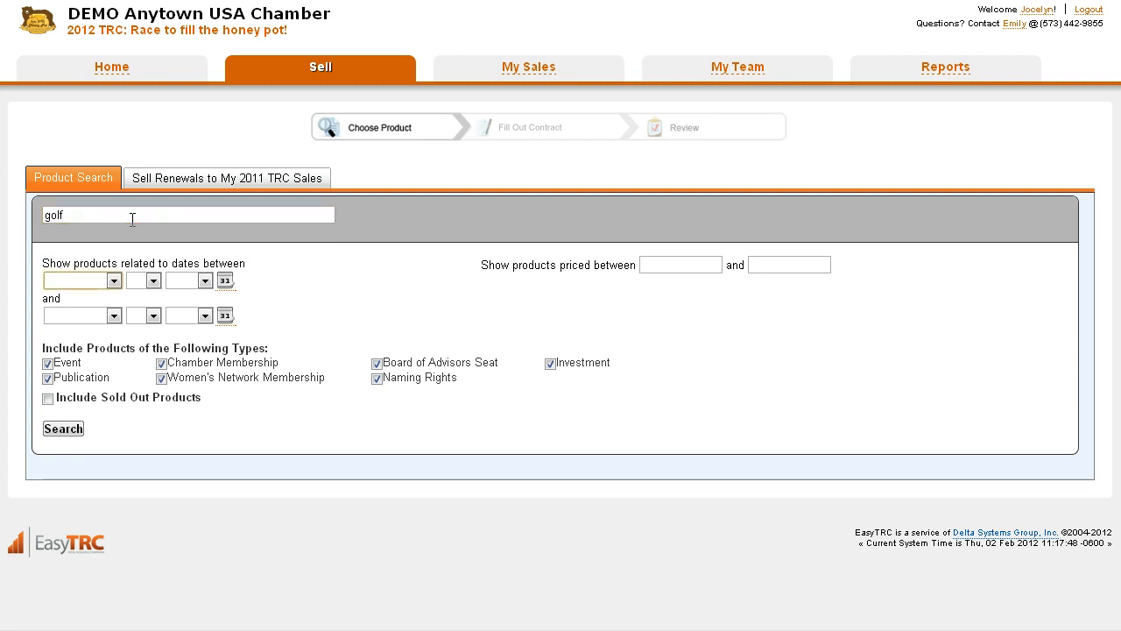
pyautogui.click(52, 429)
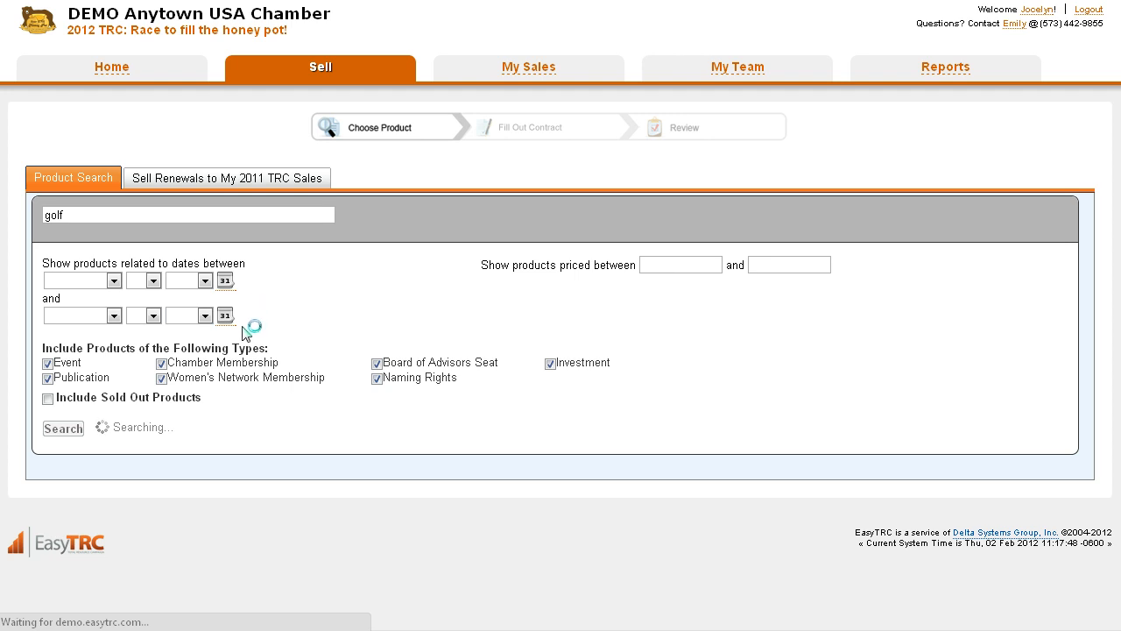
# Step: Examine the search filters for related dates and price range
pyautogui.moveTo(242, 325); pyautogui.dragTo(178, 264)
pyautogui.click(604, 301)
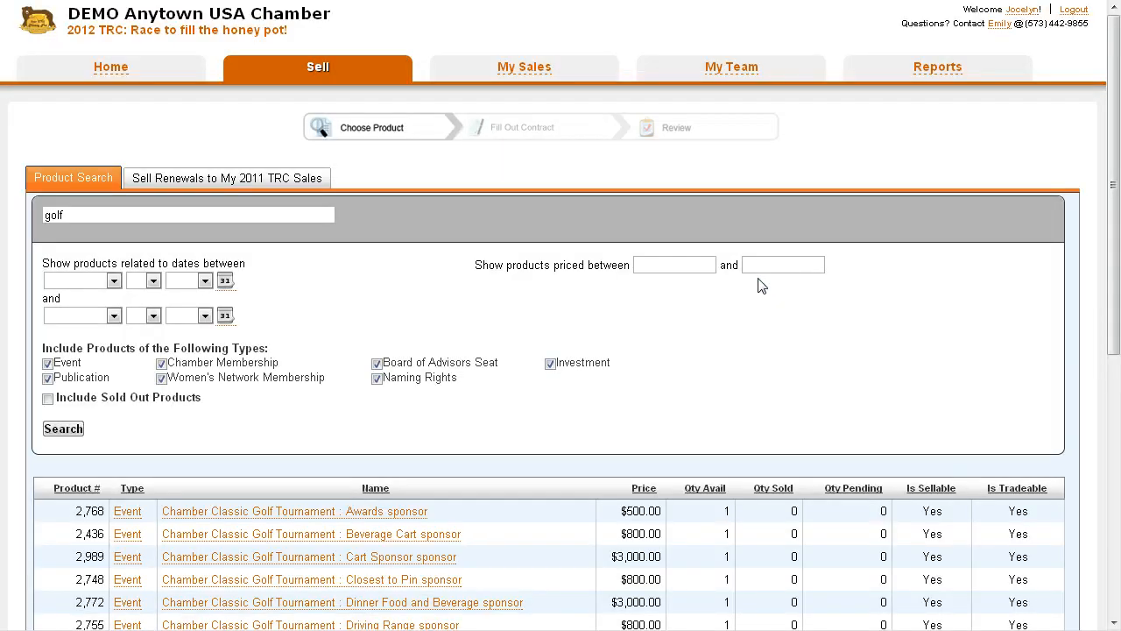
pyautogui.click(660, 265)
pyautogui.press('Tab')
pyautogui.moveTo(75, 261); pyautogui.dragTo(235, 256)
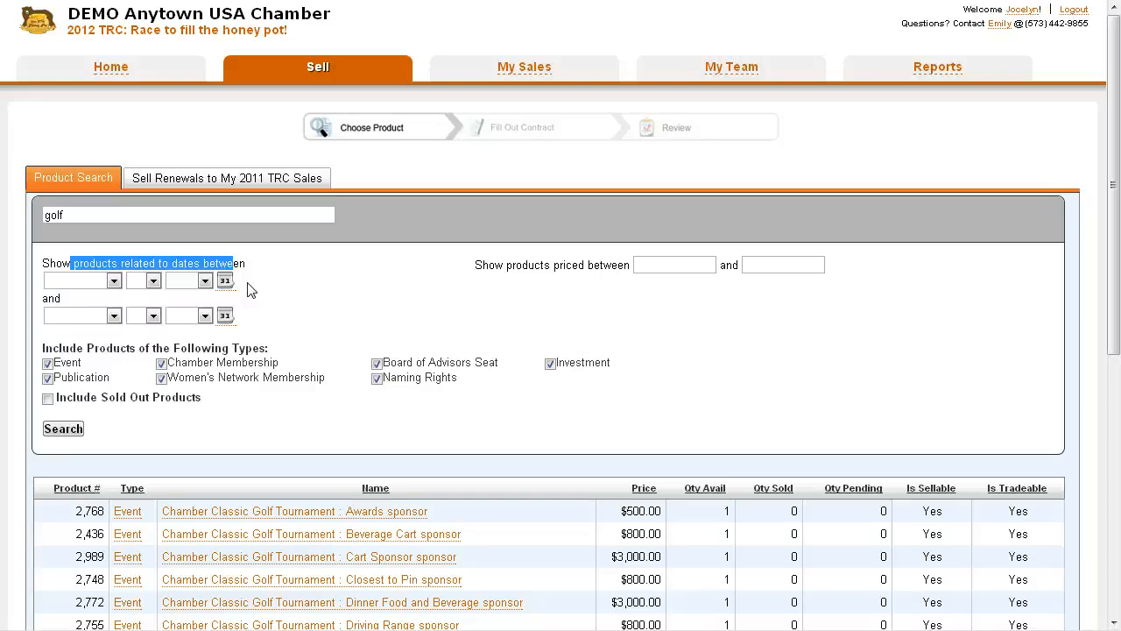
pyautogui.click(285, 279)
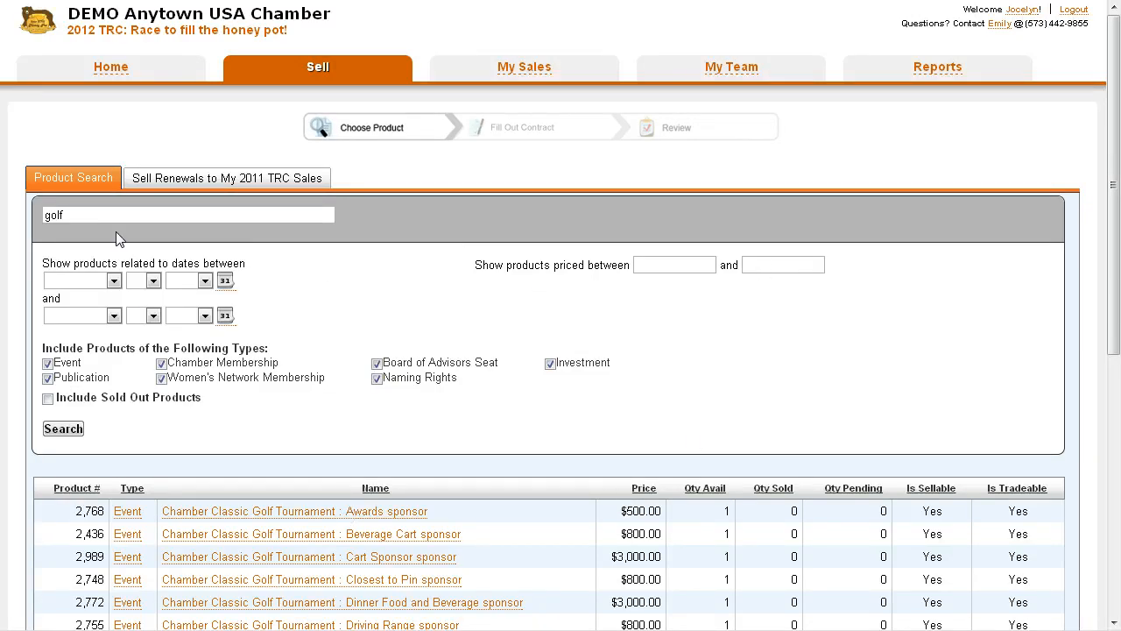
# Step: Check the prices of the golf products, limit the search to a maximum price of 2000 and search again
pyautogui.scroll(-2, 464, 458)
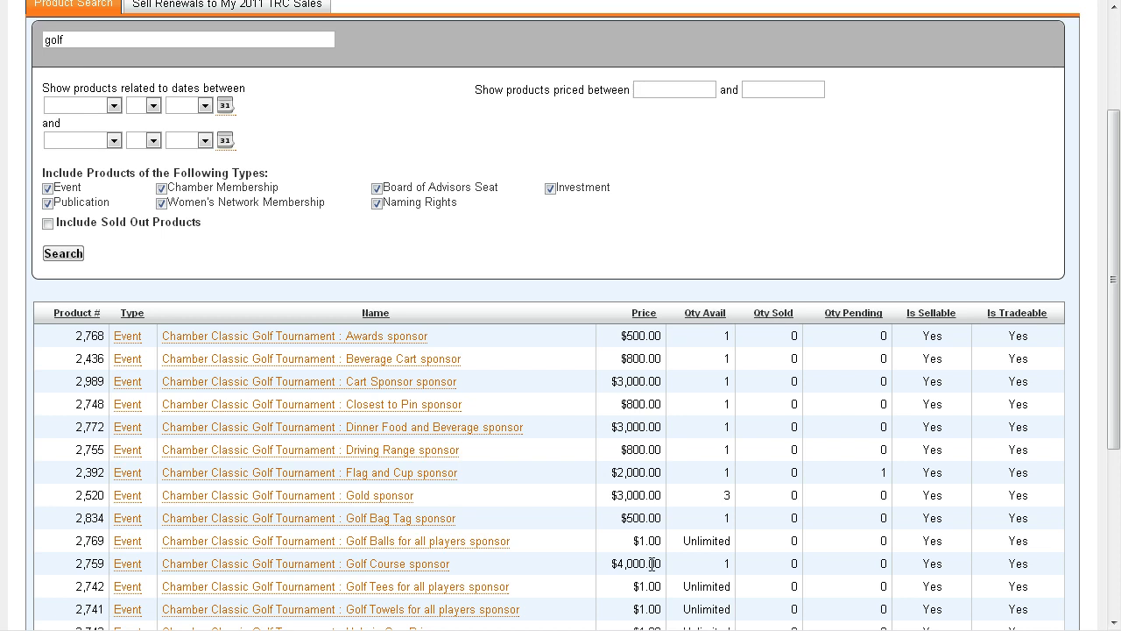
pyautogui.moveTo(655, 563); pyautogui.dragTo(597, 562)
pyautogui.click(629, 418)
pyautogui.scroll(2, 636, 380)
pyautogui.click(789, 263)
pyautogui.write('2000')
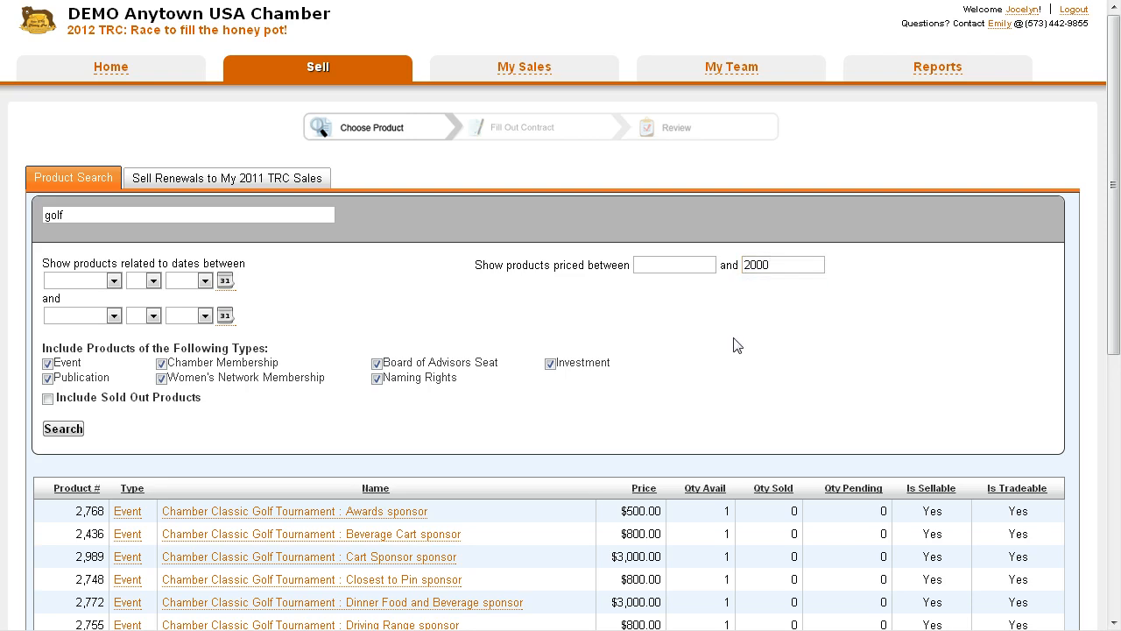
pyautogui.click(65, 431)
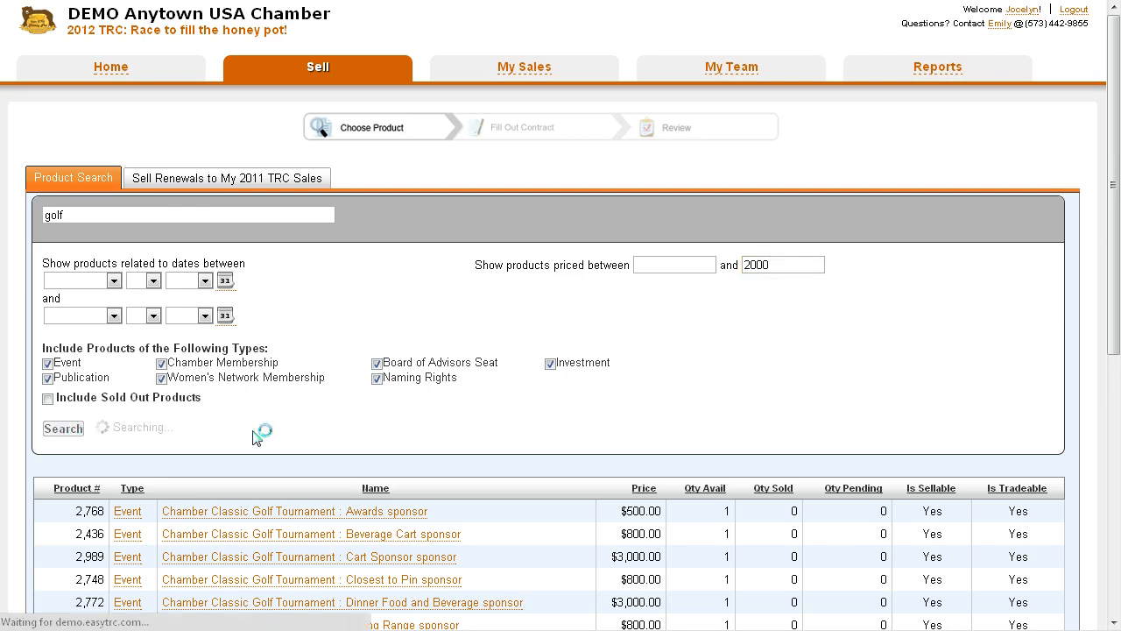
# Step: Review the sold-out products option and open the Chamber Classic Golf Tournament Driving Range sponsor product
pyautogui.moveTo(206, 399); pyautogui.dragTo(54, 396)
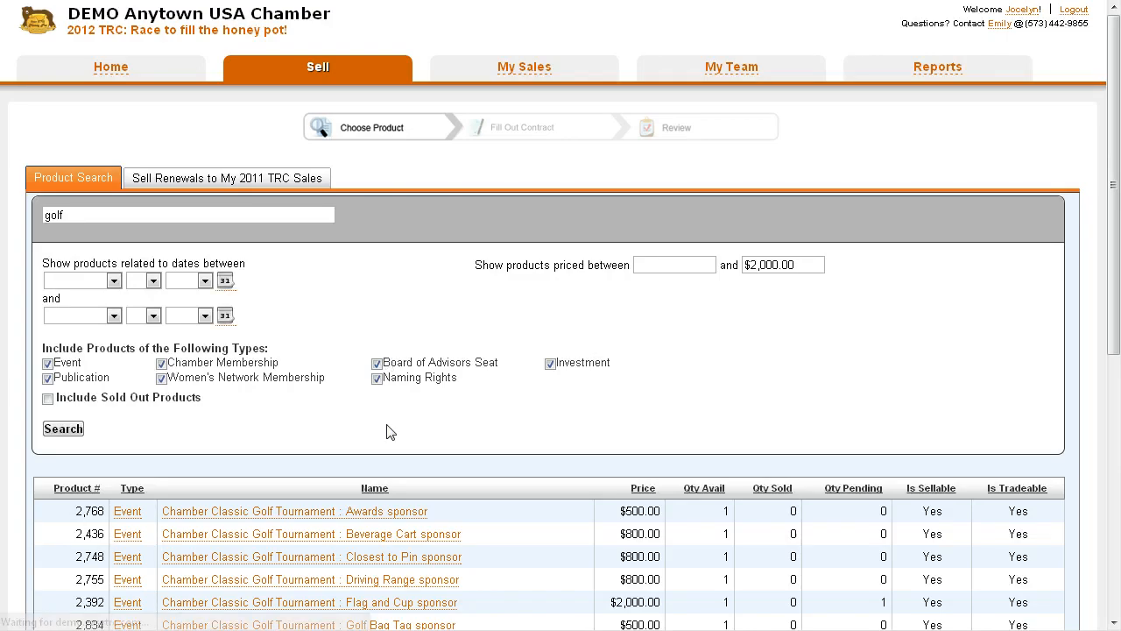
pyautogui.scroll(-2, 391, 498)
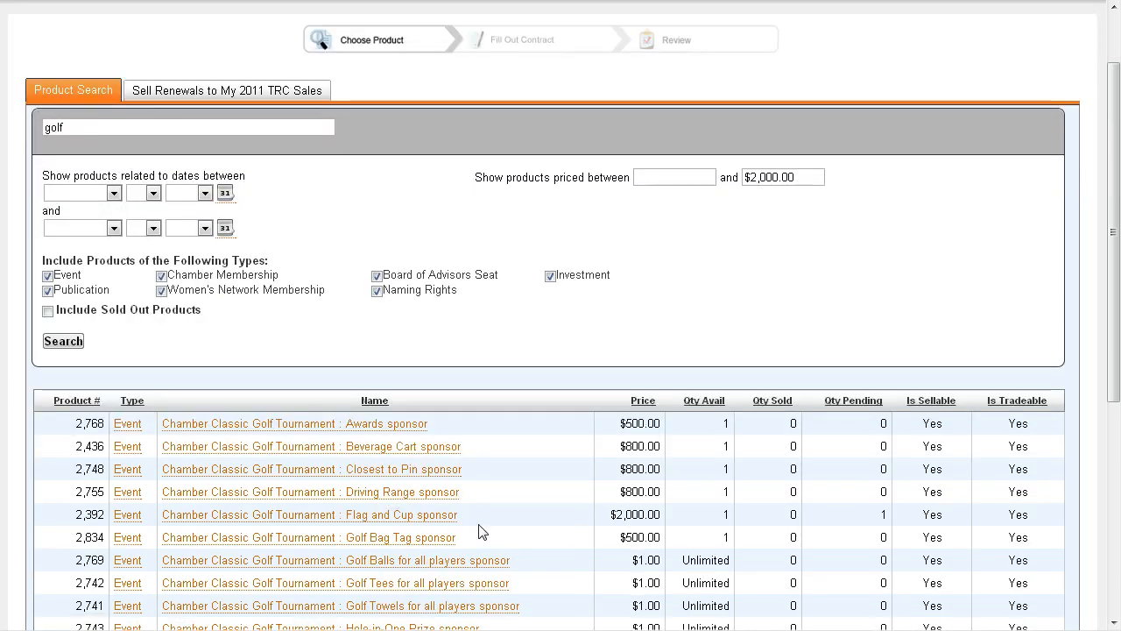
pyautogui.click(421, 495)
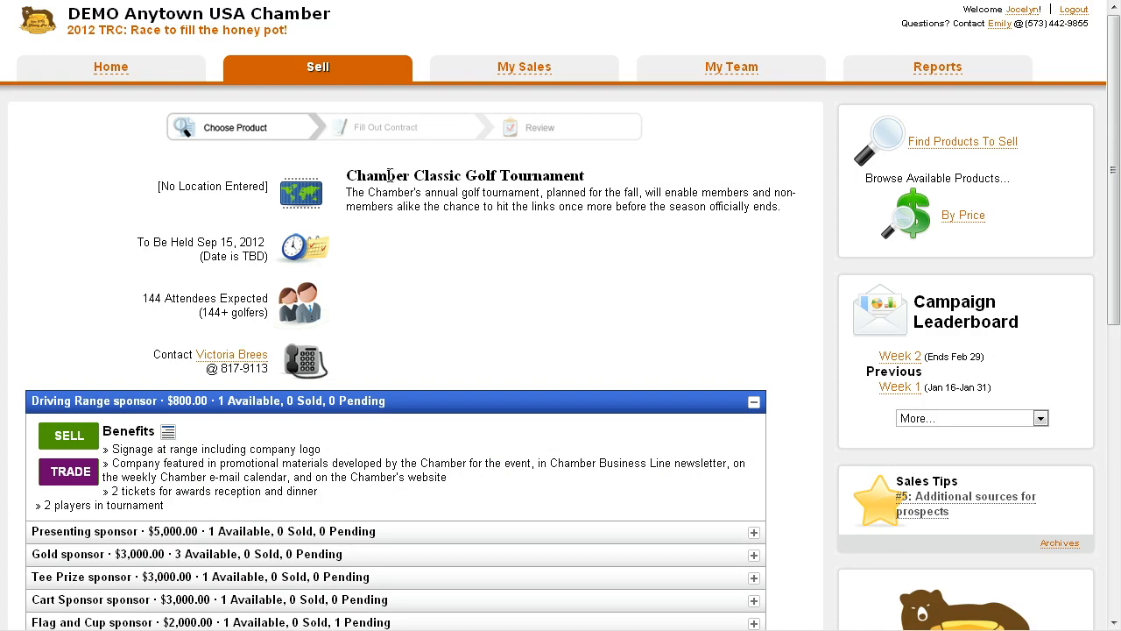
# Step: Review the golf tournament's description, location, date, expected attendance and contact details
pyautogui.moveTo(392, 179); pyautogui.dragTo(593, 218)
pyautogui.click(594, 217)
pyautogui.moveTo(167, 186); pyautogui.dragTo(274, 193)
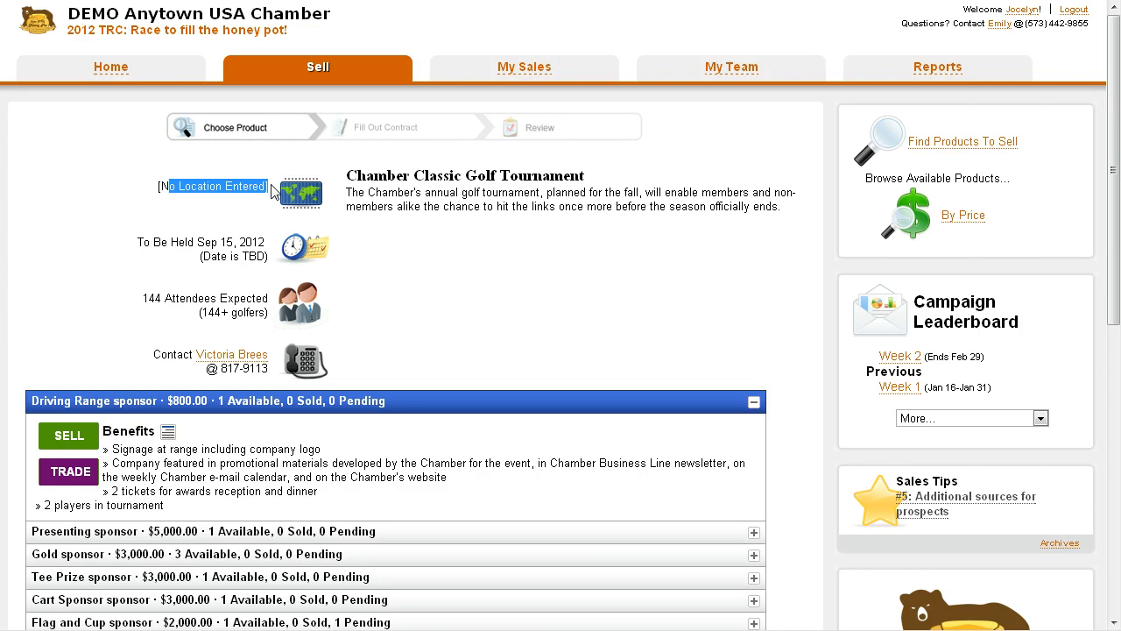
pyautogui.moveTo(168, 240); pyautogui.dragTo(259, 256)
pyautogui.click(250, 292)
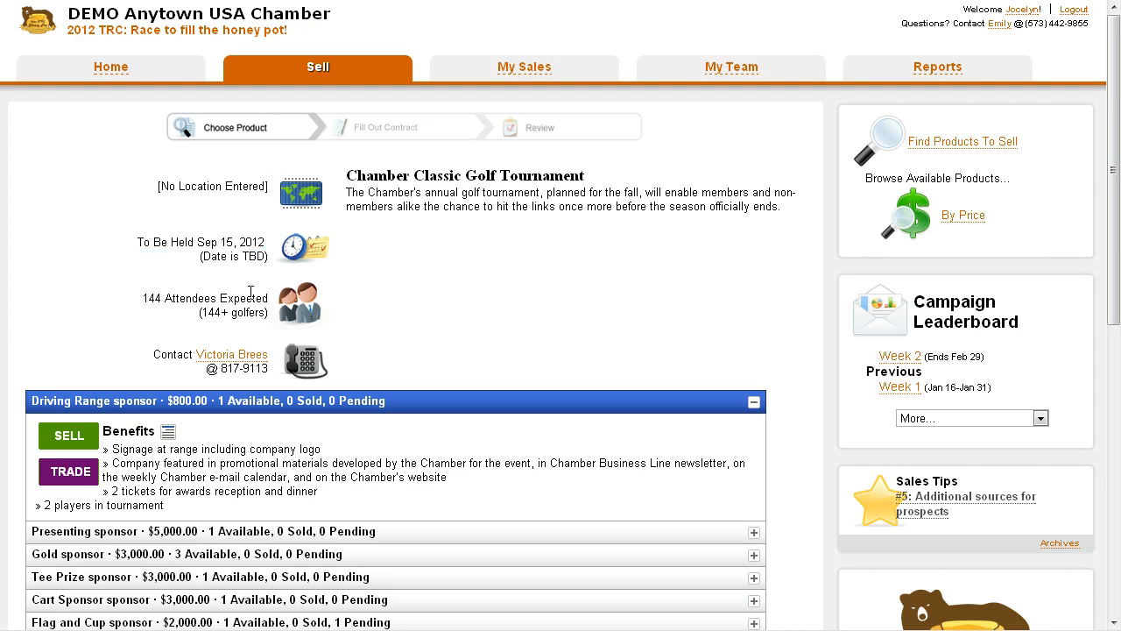
pyautogui.moveTo(160, 299); pyautogui.dragTo(237, 311)
pyautogui.click(236, 312)
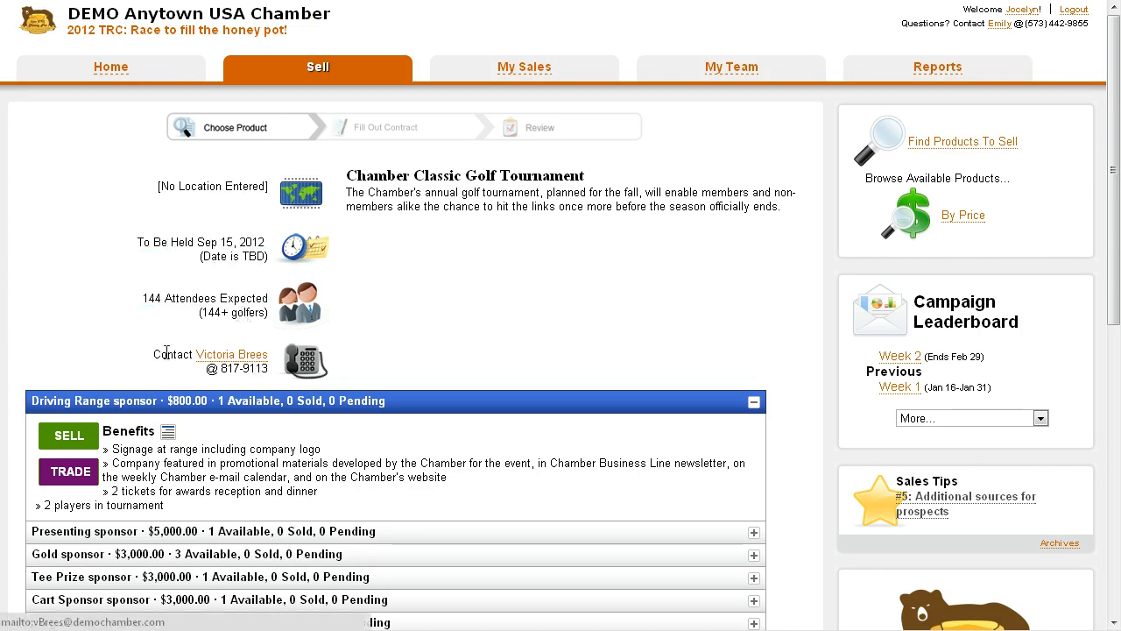
pyautogui.moveTo(166, 354); pyautogui.dragTo(259, 372)
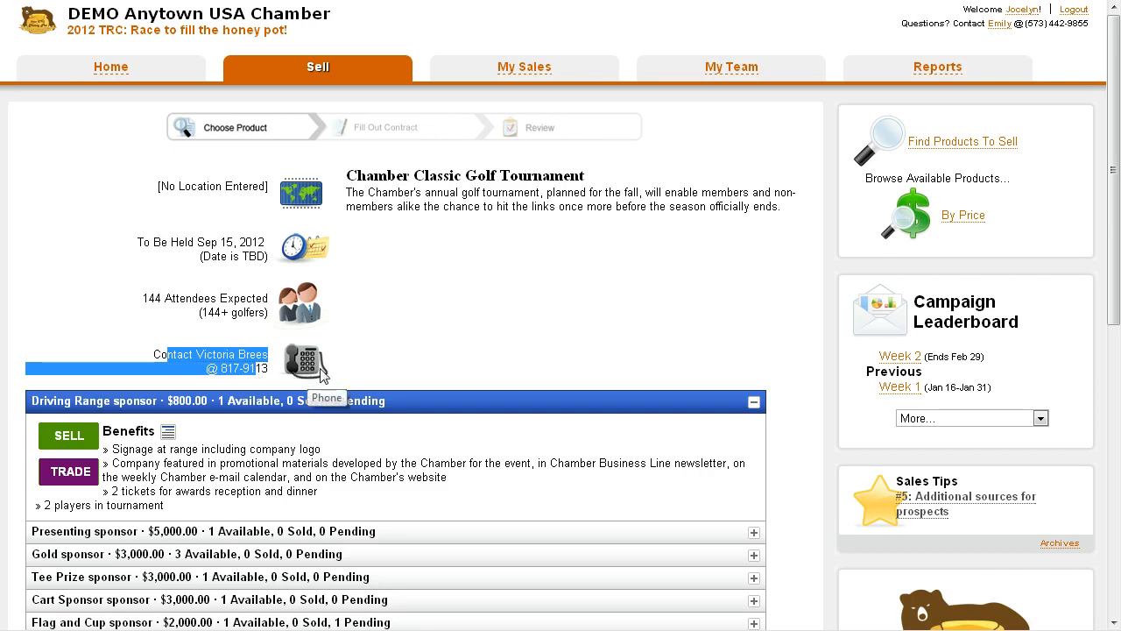
pyautogui.click(400, 359)
# Step: Start a sale contract for the Driving Range sponsorship and check the seller information on it
pyautogui.click(77, 442)
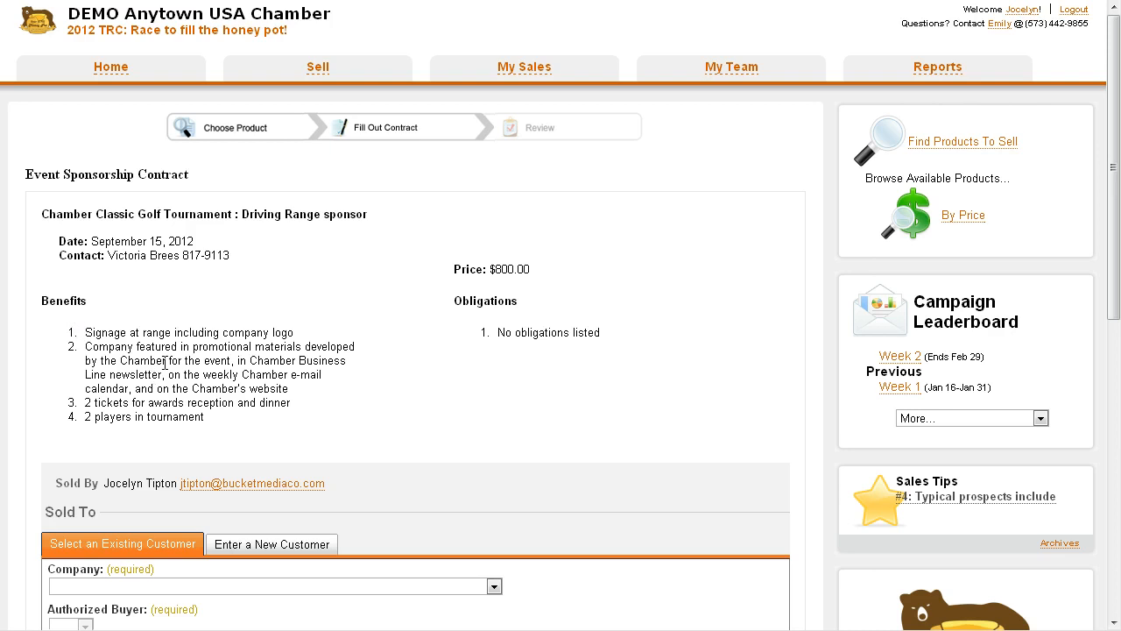
pyautogui.scroll(-2, 350, 341)
pyautogui.moveTo(77, 308); pyautogui.dragTo(407, 319)
pyautogui.click(408, 319)
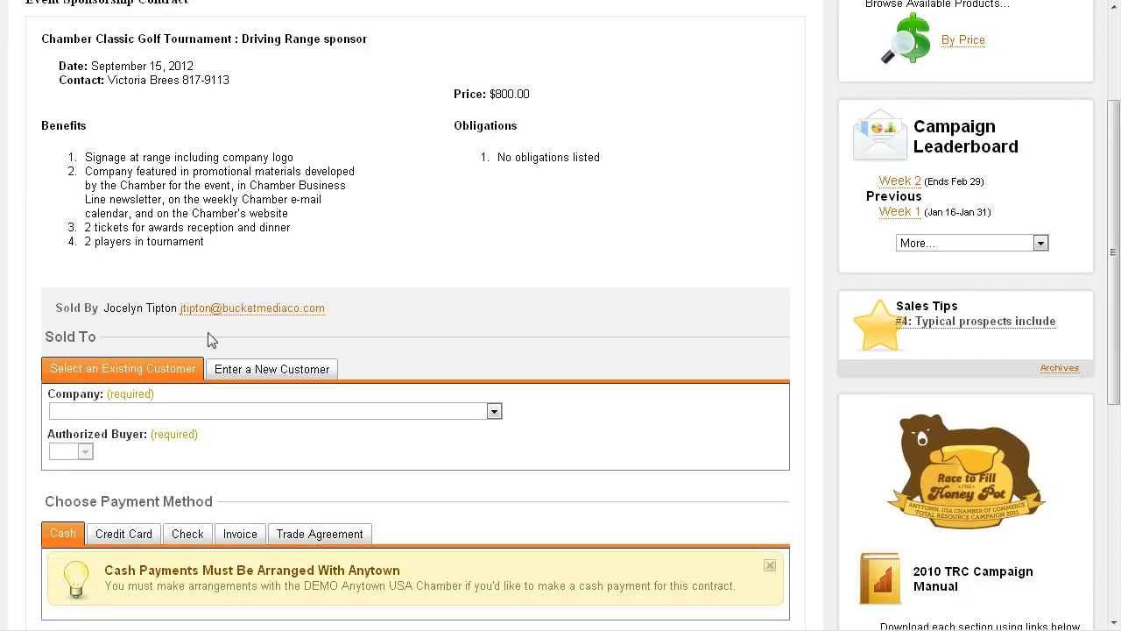
# Step: Select Delta Systems as the existing customer's company and check the authorized buyers offered for it
pyautogui.click(165, 411)
pyautogui.write('delt')
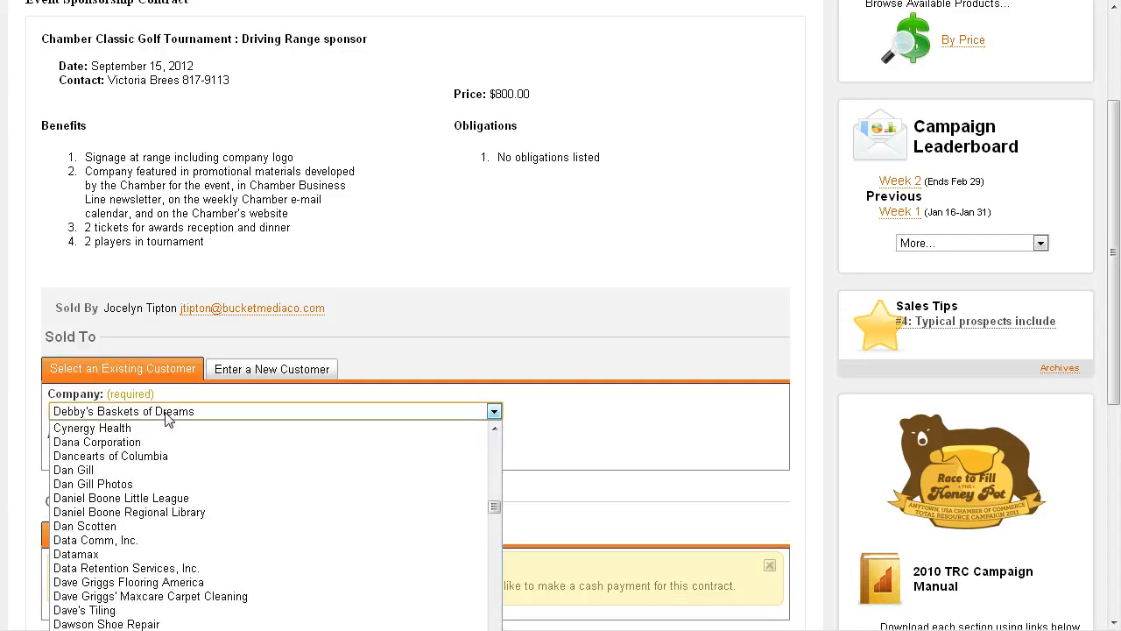
pyautogui.press('Return')
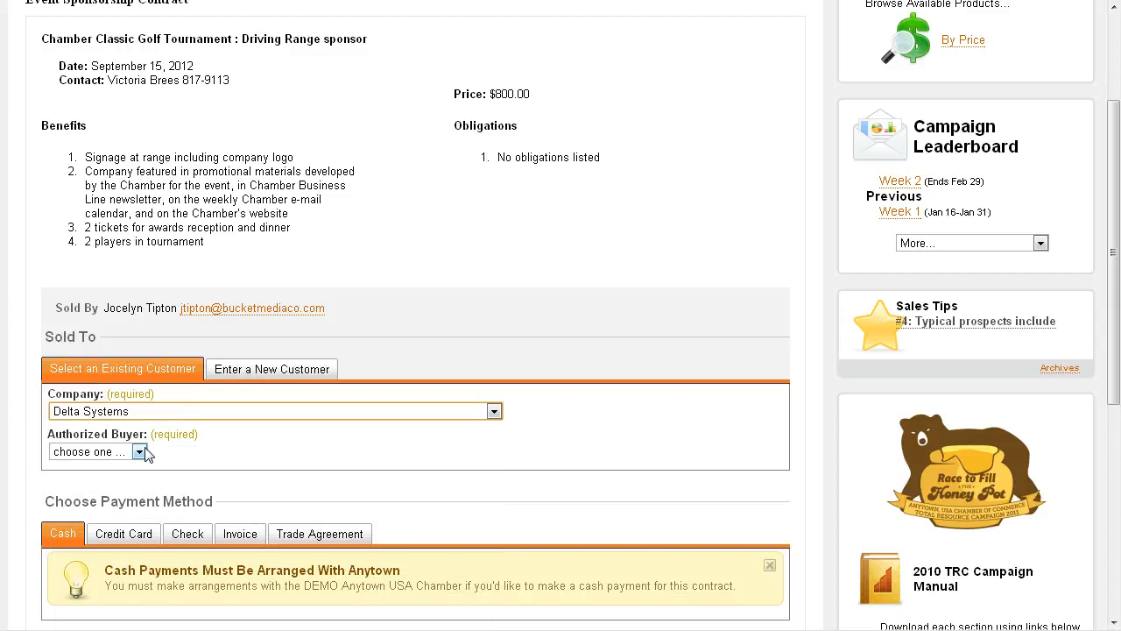
pyautogui.click(141, 450)
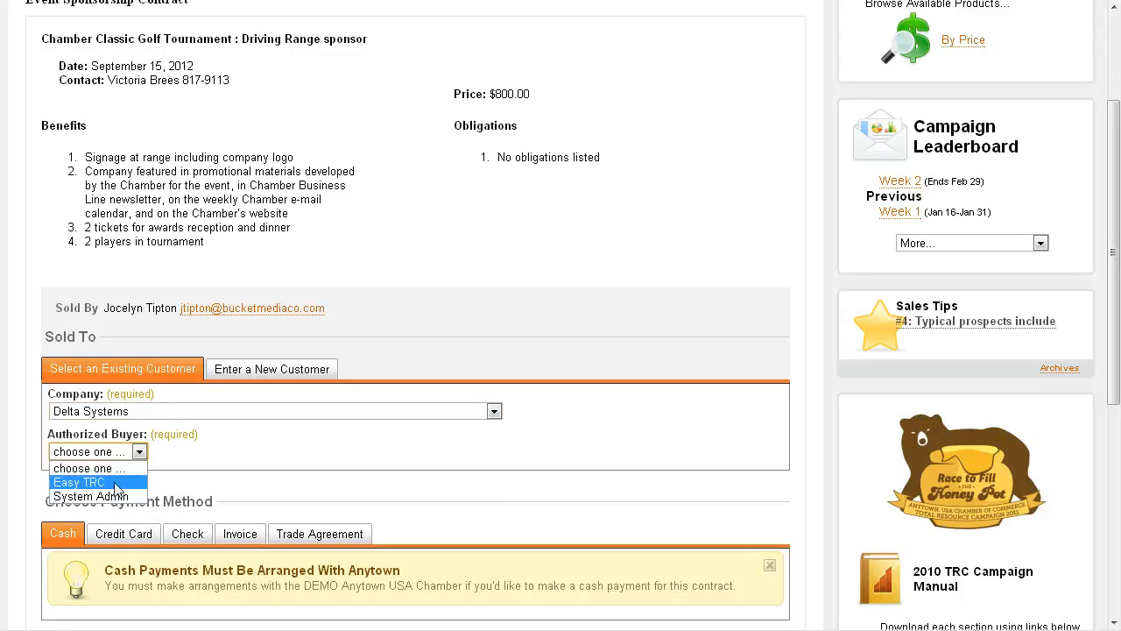
# Step: Set the customer company to Delta Systems Group and choose the second person listed as its authorized buyer
pyautogui.click(125, 412)
pyautogui.scroll(-4, 110, 552)
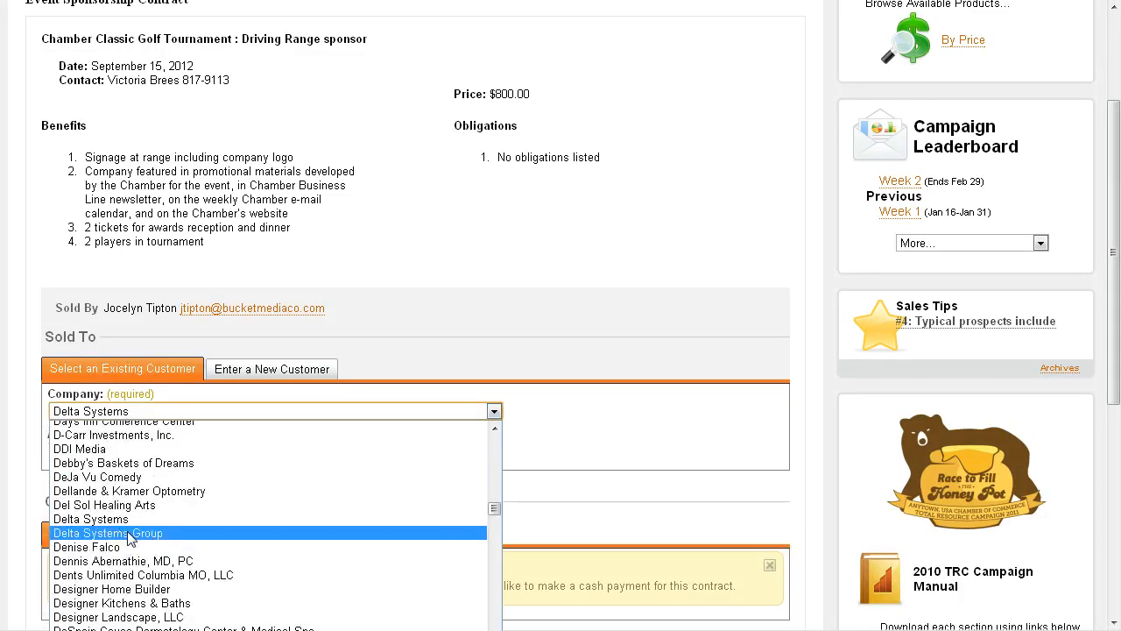
pyautogui.click(127, 533)
pyautogui.click(116, 454)
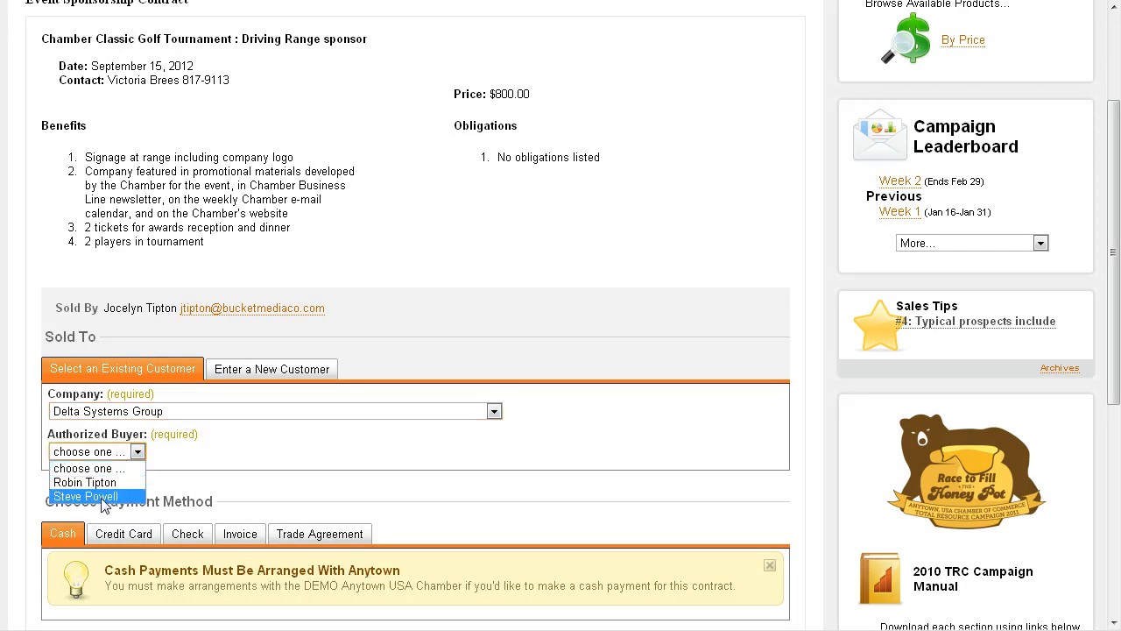
pyautogui.click(104, 497)
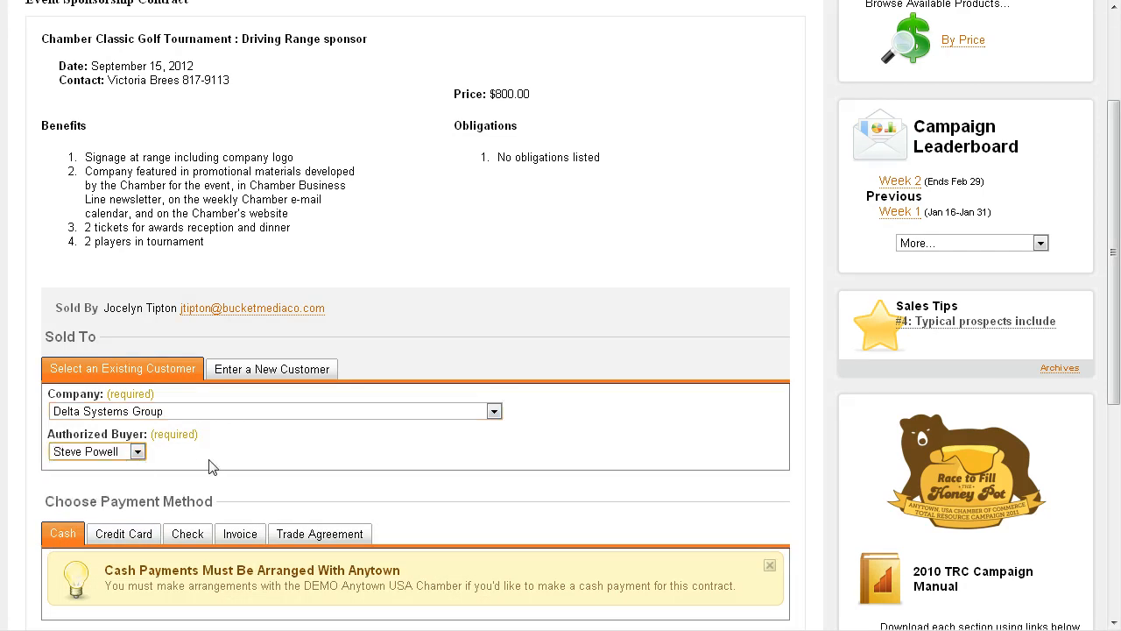
# Step: Review the instructions for adding a new customer to the contract, then return to the existing customer selection
pyautogui.click(279, 374)
pyautogui.moveTo(163, 405); pyautogui.dragTo(353, 448)
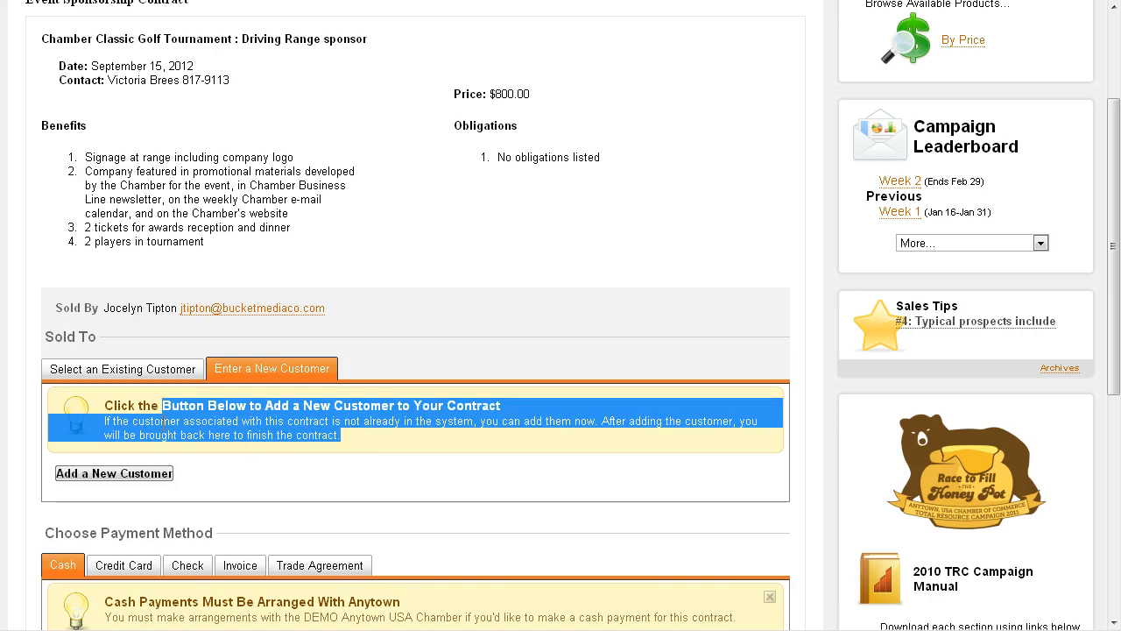
pyautogui.click(158, 371)
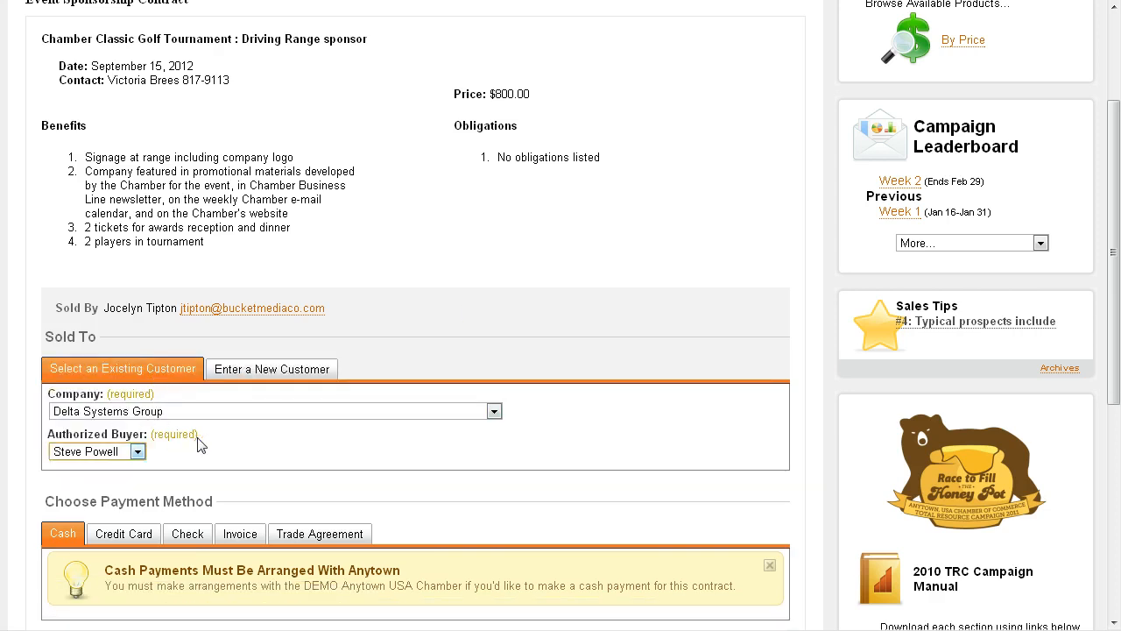
# Step: Set the contract's payment method to Invoice and submit the contract
pyautogui.scroll(-2, 198, 443)
pyautogui.scroll(-3, 123, 451)
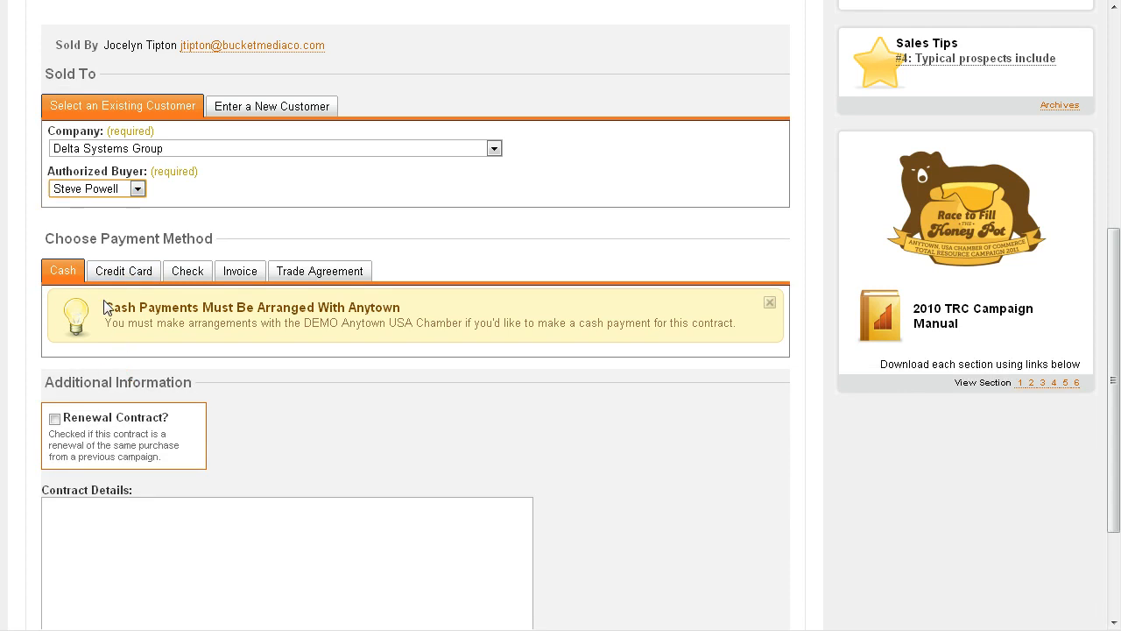
pyautogui.click(261, 275)
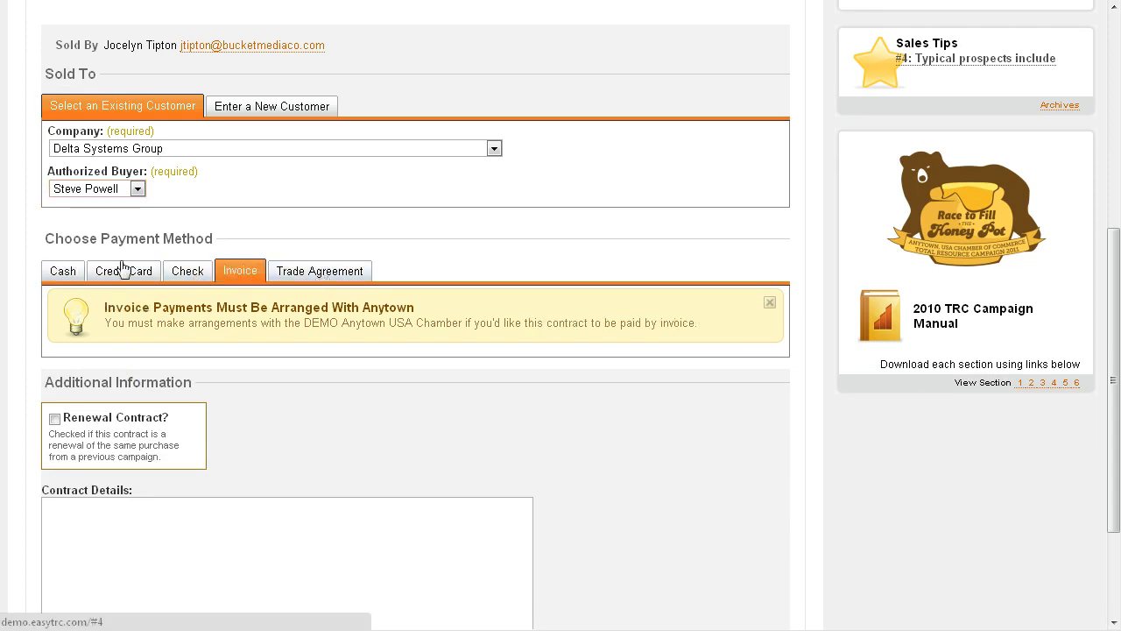
pyautogui.scroll(-3, 198, 461)
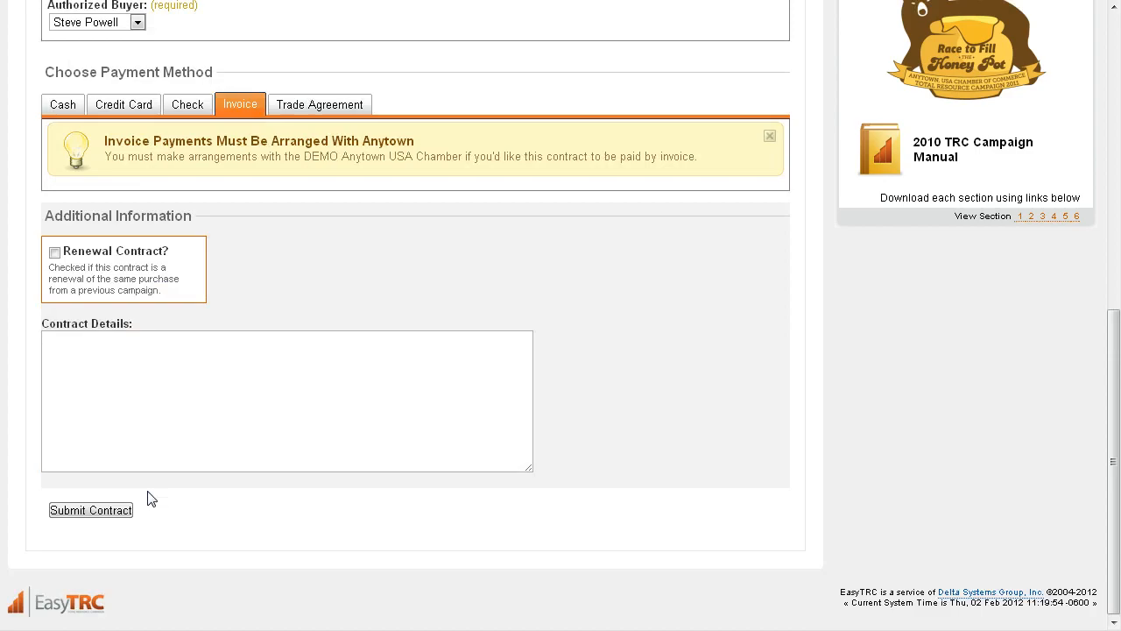
pyautogui.click(116, 514)
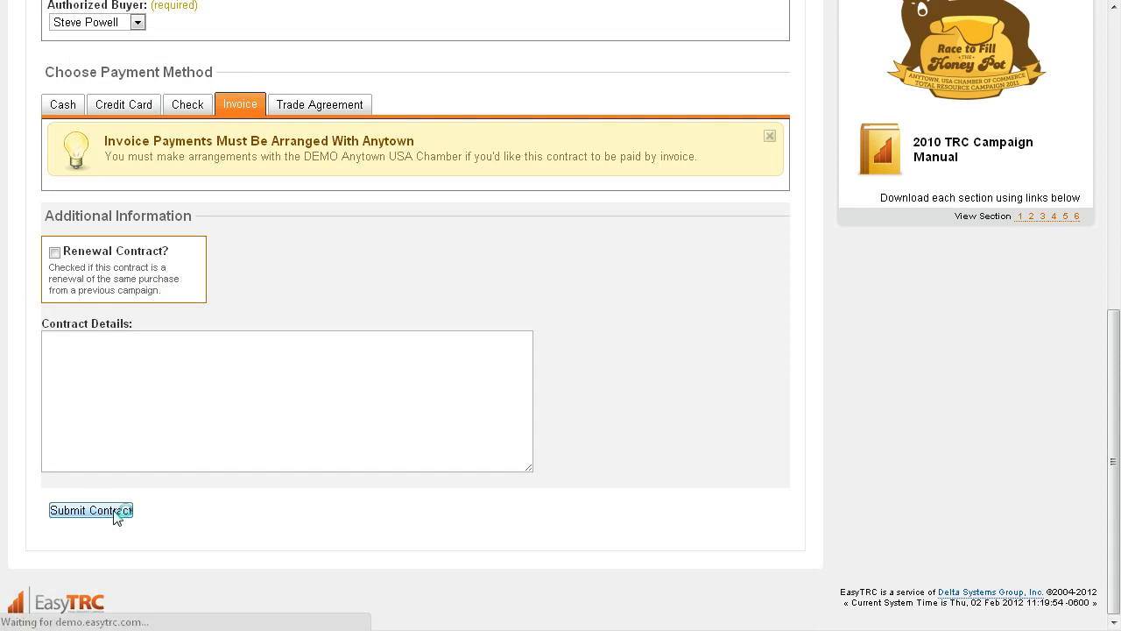